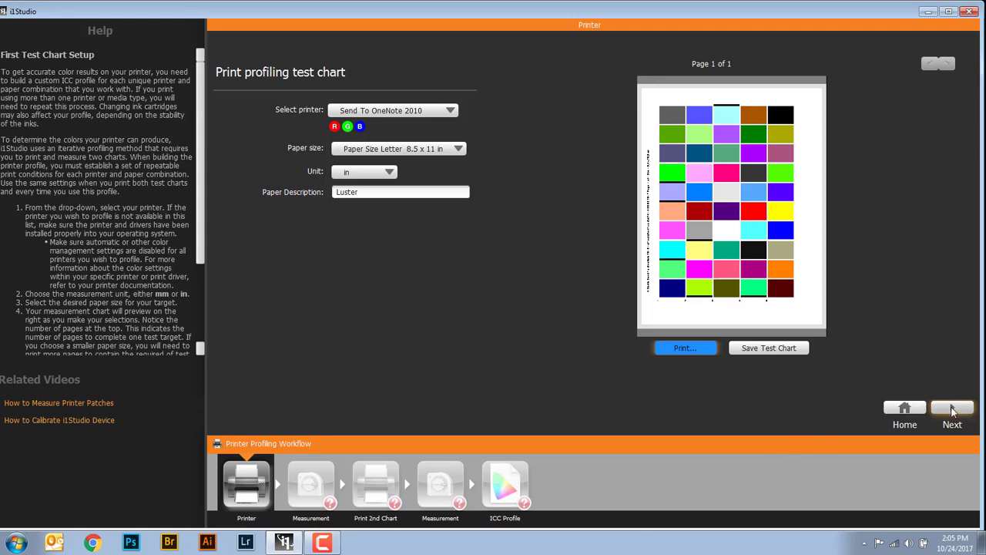
Preview the first chart's measurement page and the second chart's print page, and return to the printer setup page.
click(952, 410)
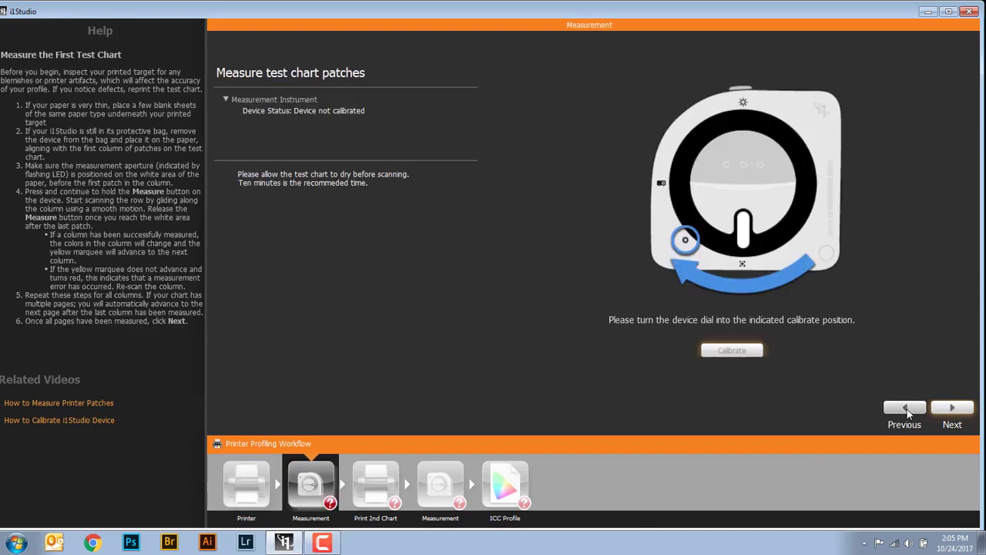
click(904, 410)
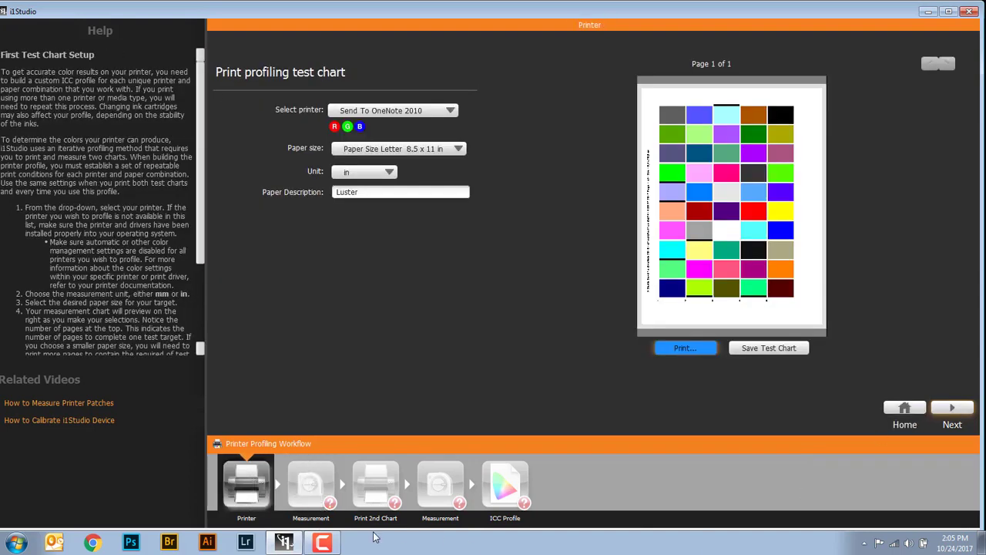
click(308, 485)
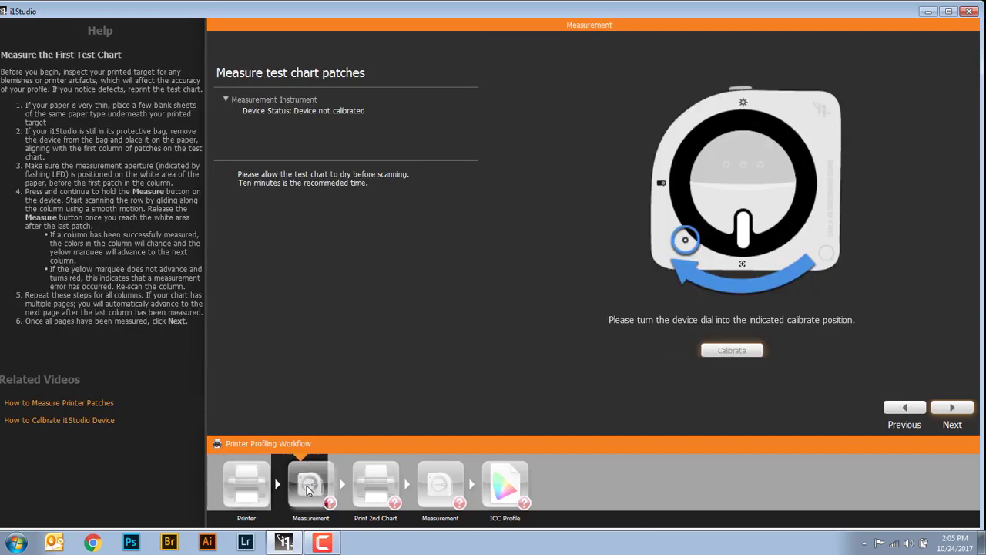
click(373, 491)
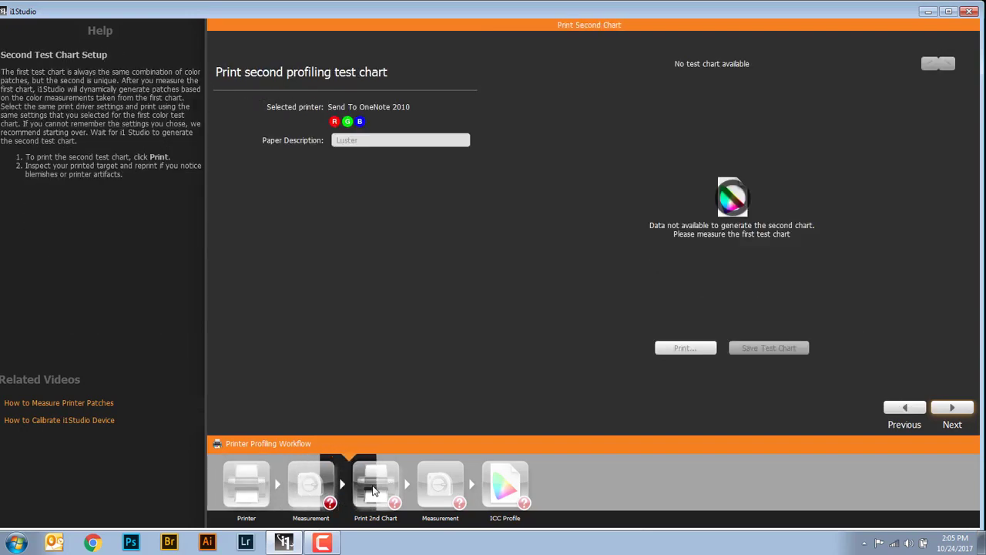
click(304, 485)
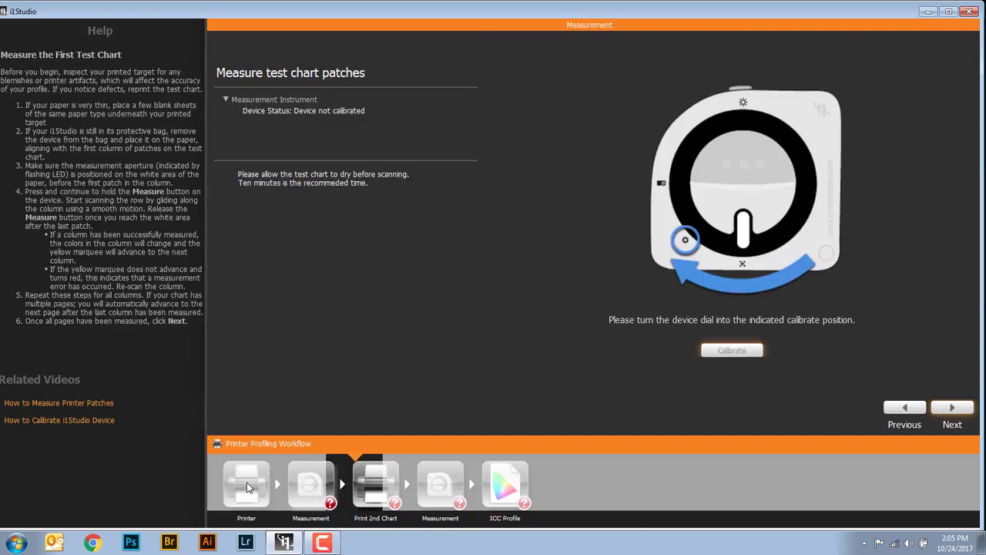
click(249, 487)
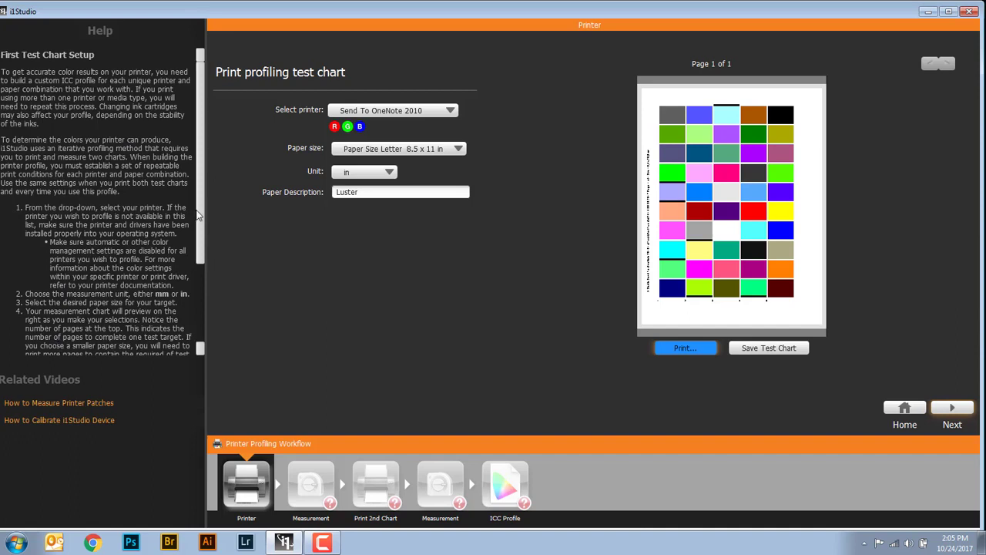
Read the rest of the first test chart help and watch the How to Measure Printer Patches video.
drag(198, 215, 207, 289)
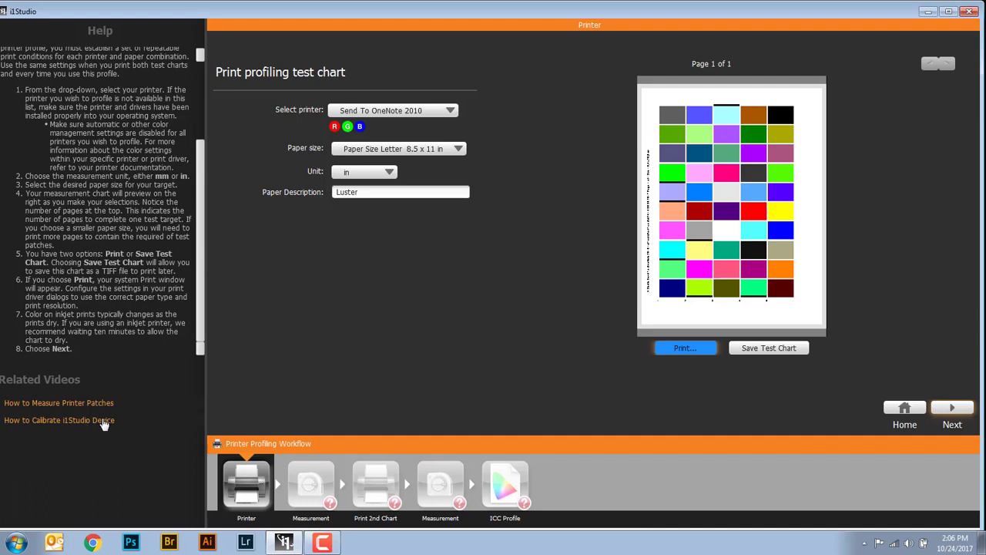
click(43, 403)
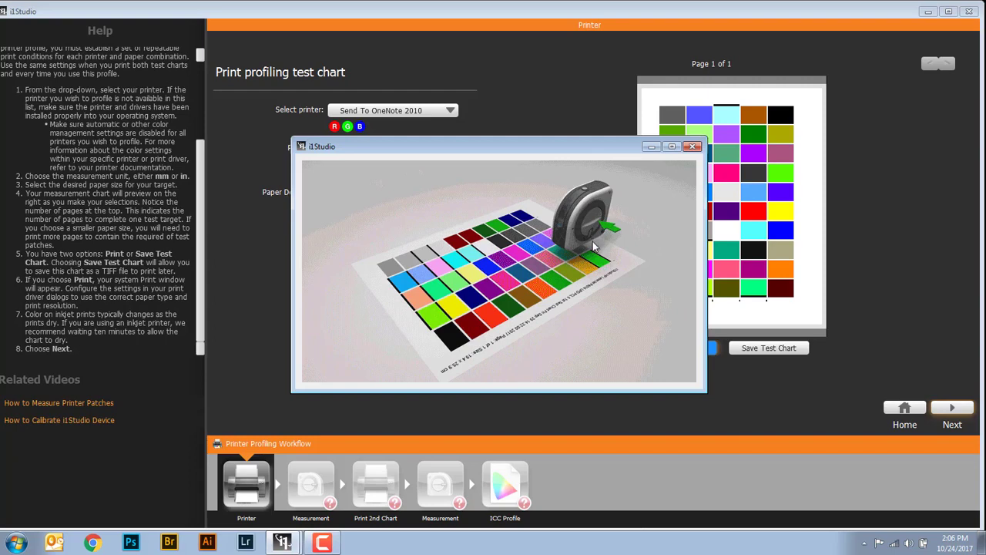
click(693, 147)
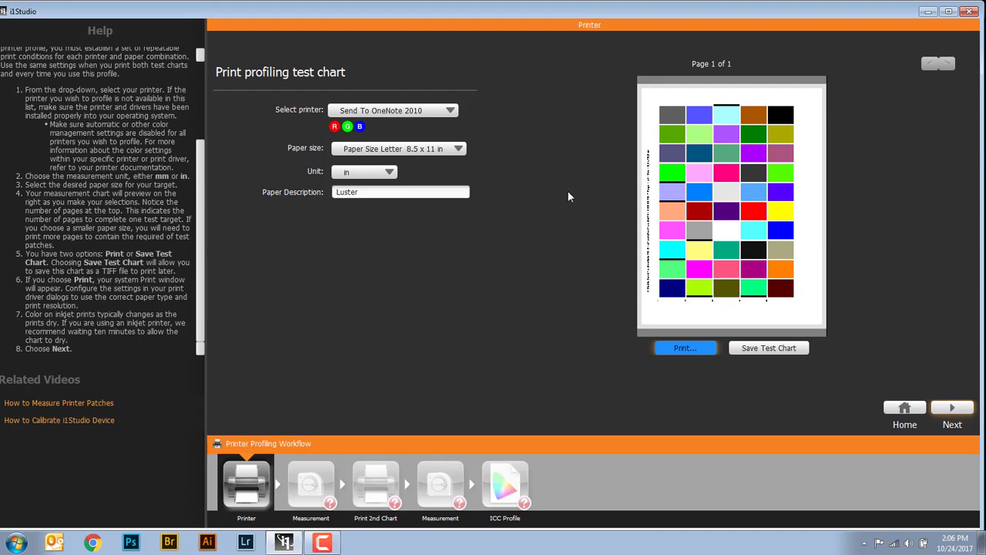
Select the Canon PRO-100 series printer for the profiling test chart and review the available paper sizes.
click(376, 113)
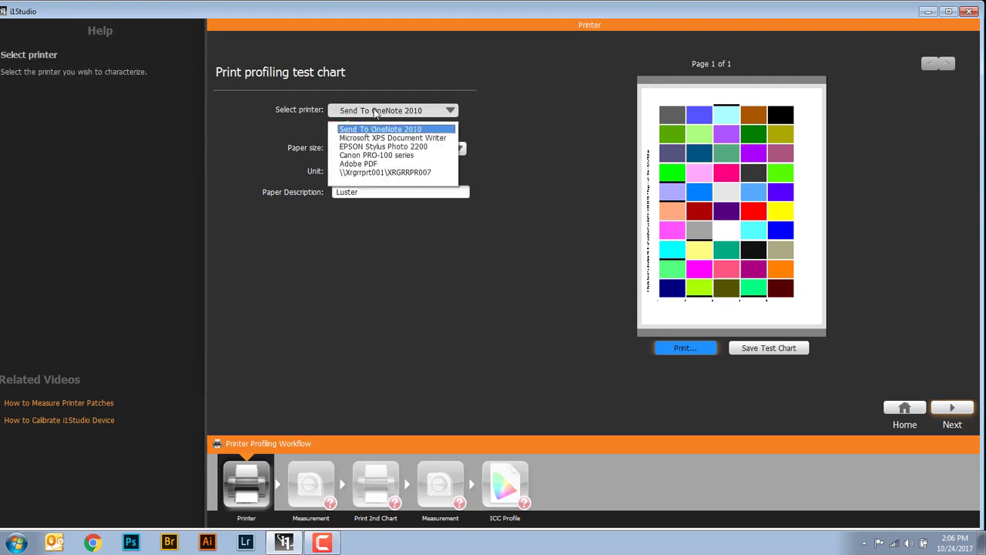
click(350, 158)
mouse_move(304, 149)
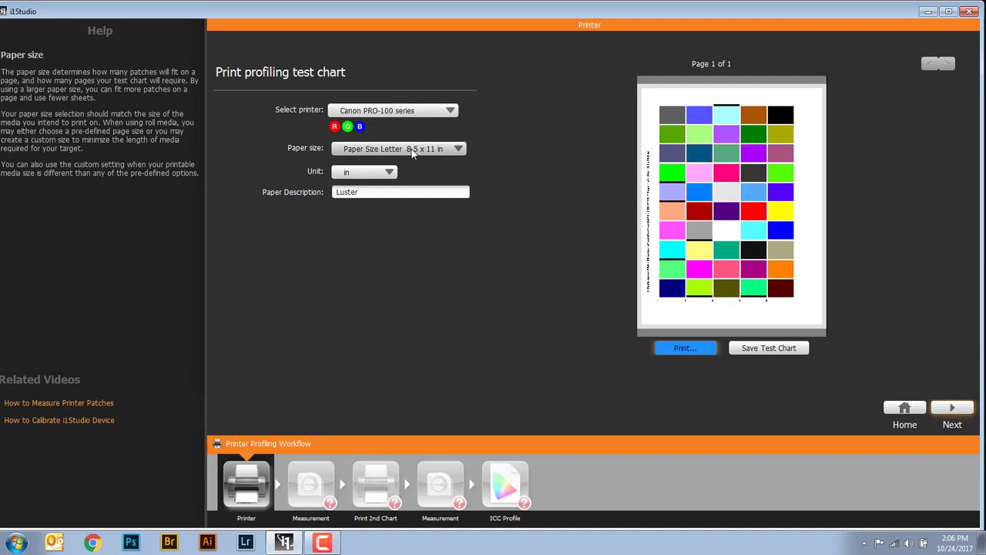
click(424, 152)
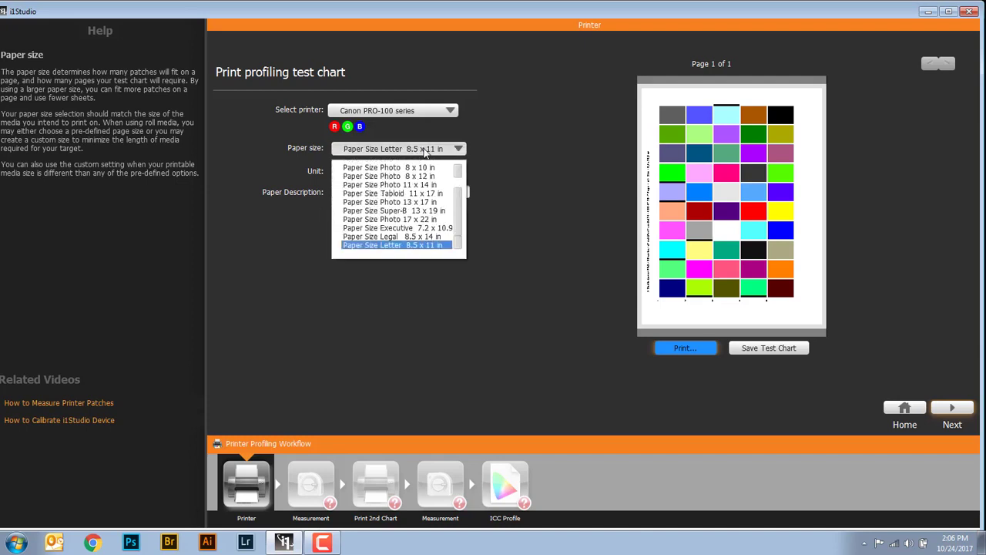
mouse_move(458, 218)
mouse_down()
mouse_move(465, 192)
mouse_move(460, 202)
mouse_up()
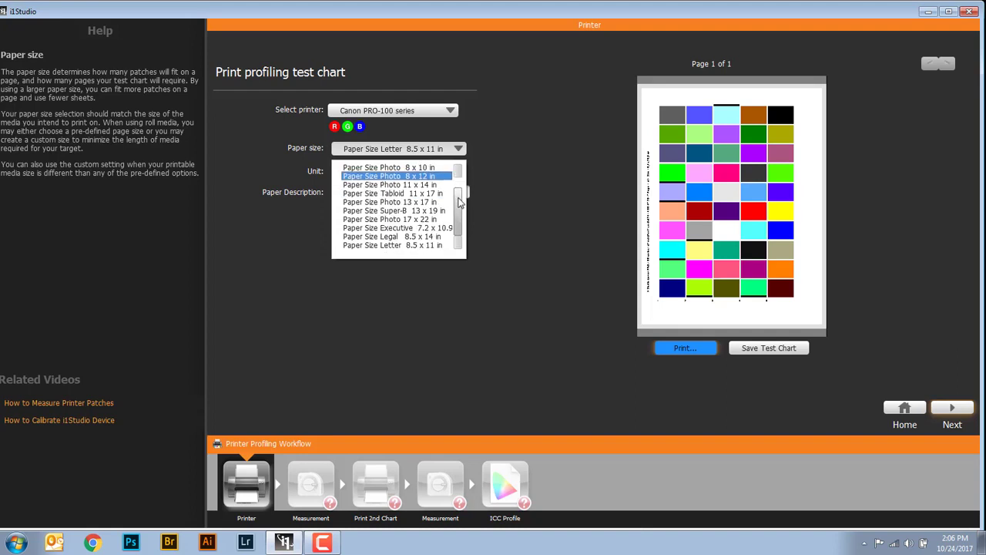
click(387, 150)
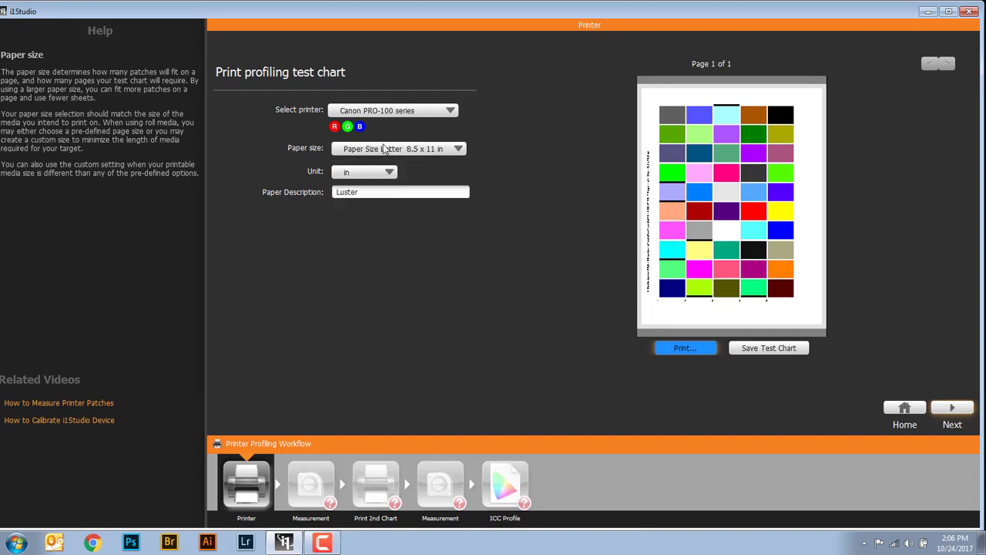
Review the unit choices and the Luster paper description for the test chart.
click(353, 176)
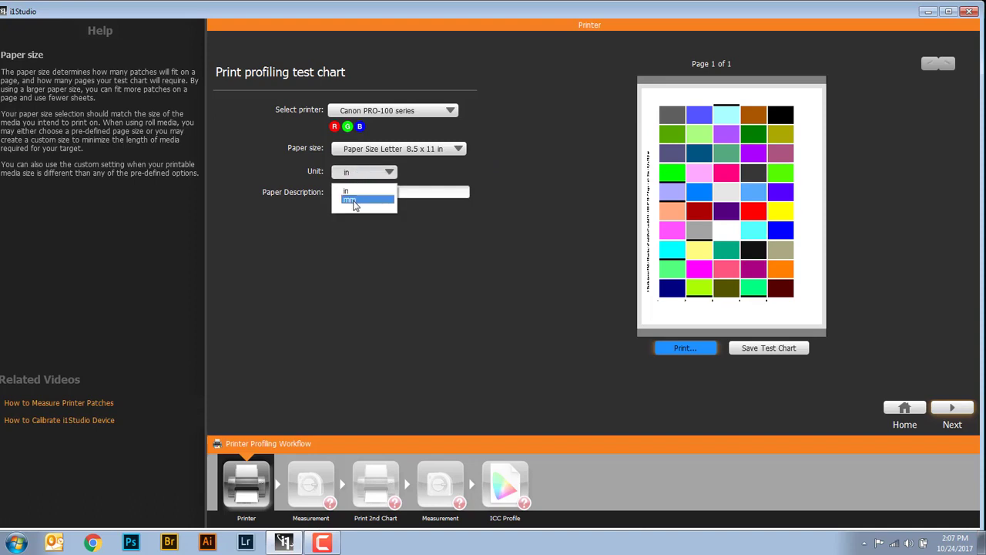
click(331, 238)
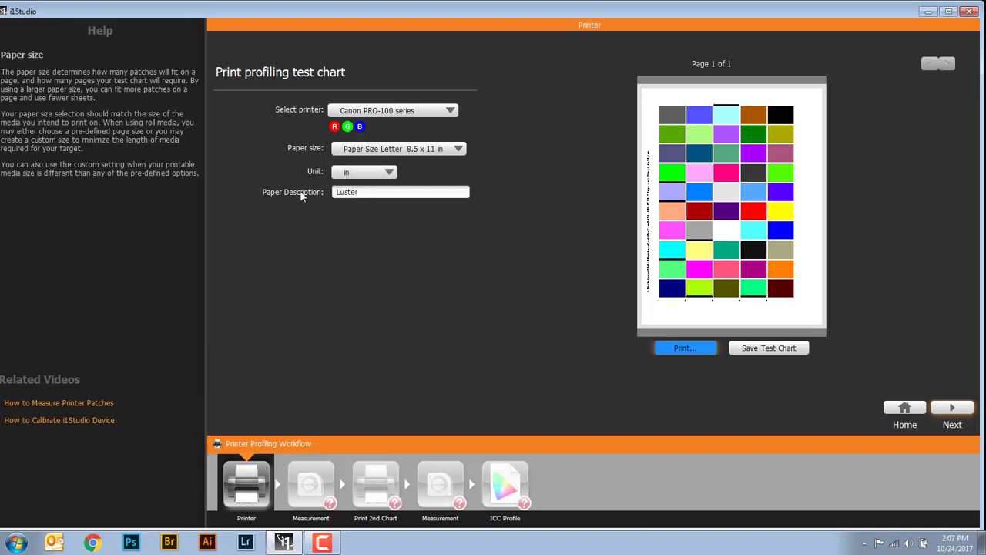
click(366, 191)
double_click(365, 191)
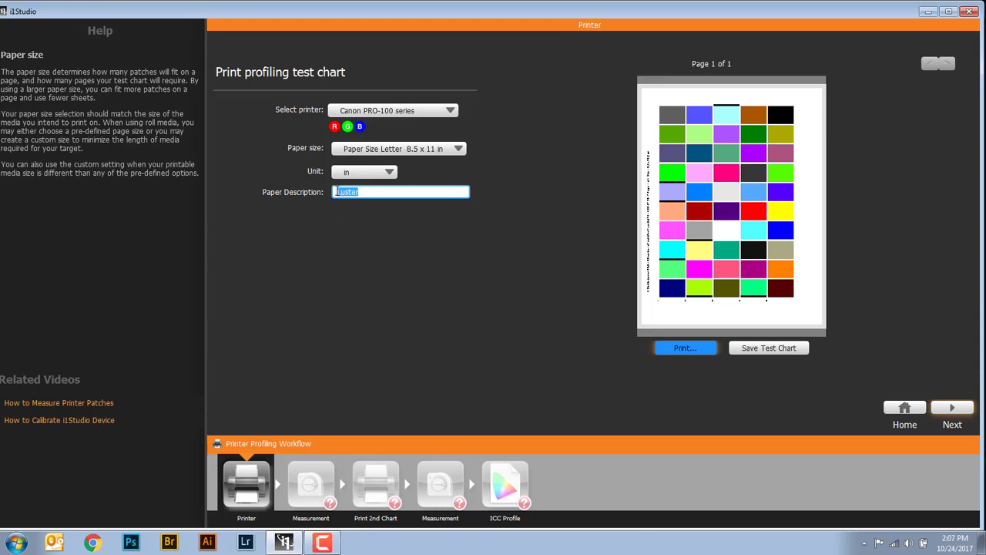
click(322, 238)
click(377, 191)
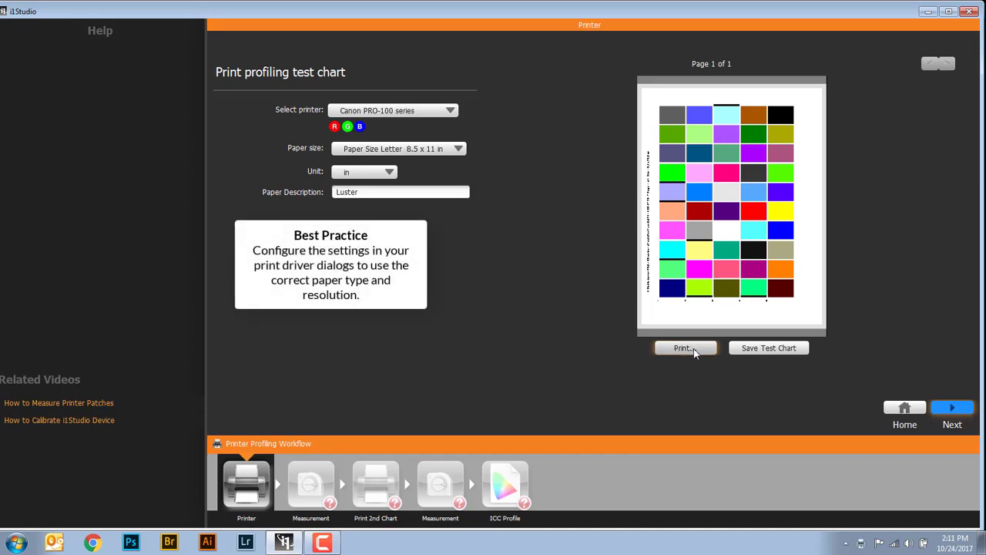
Proceed to measuring the first test chart and calibrate the measurement device.
click(949, 410)
click(312, 495)
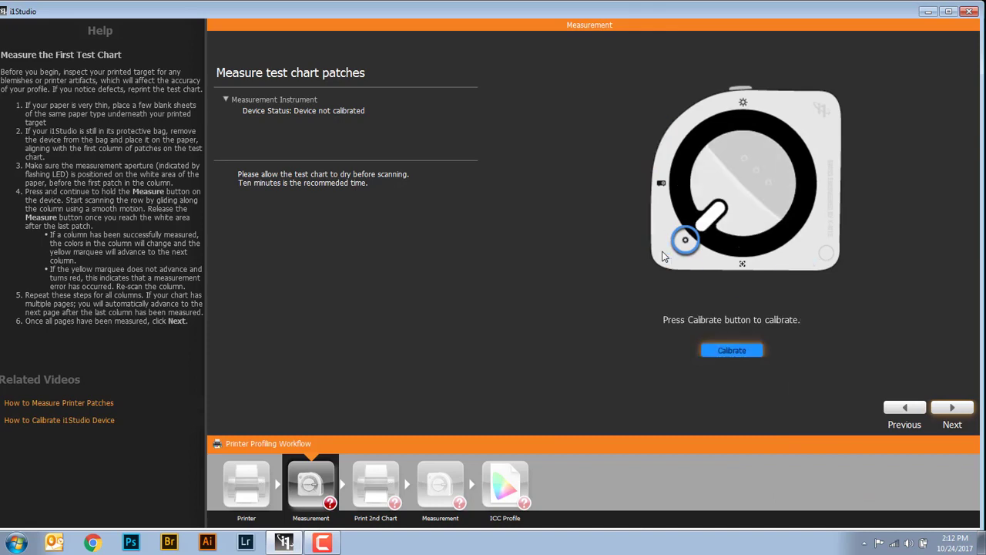
click(732, 350)
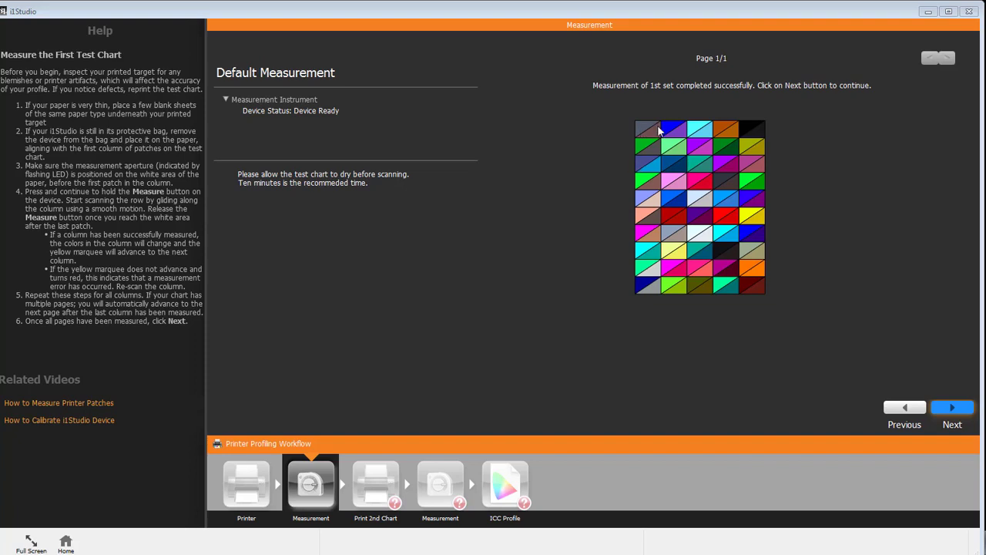
With the first chart measured, advance through the second chart's print and measurement stages to the ICC profile stage.
click(952, 409)
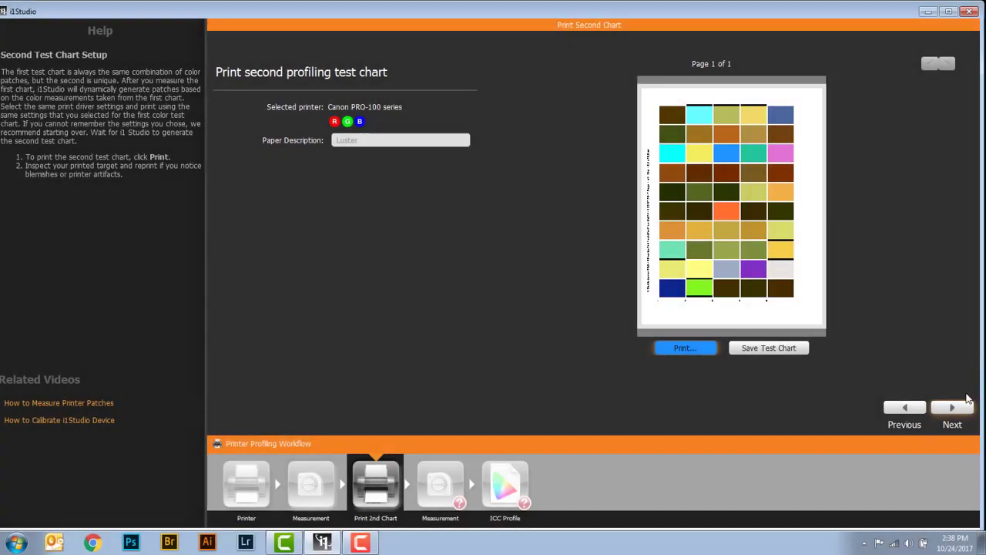
click(954, 406)
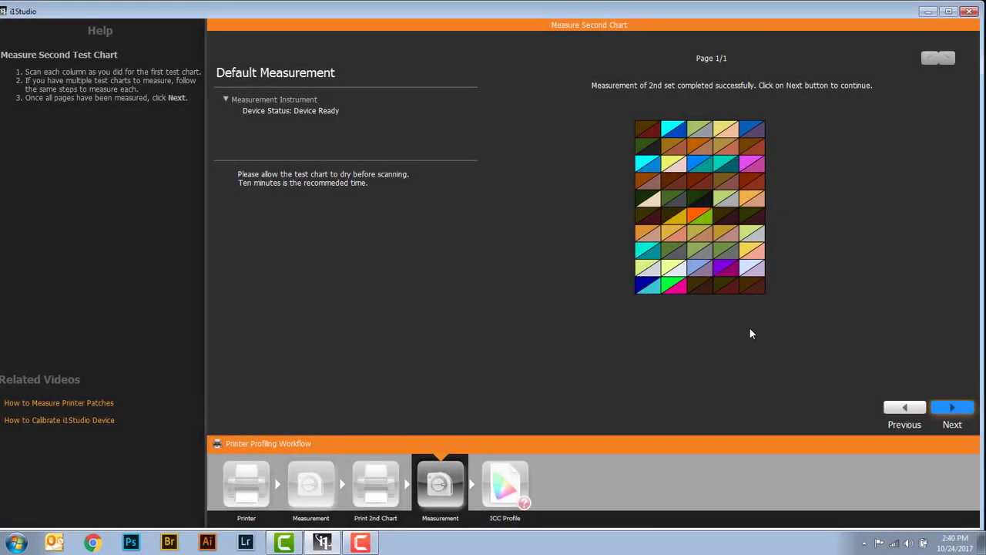
click(952, 408)
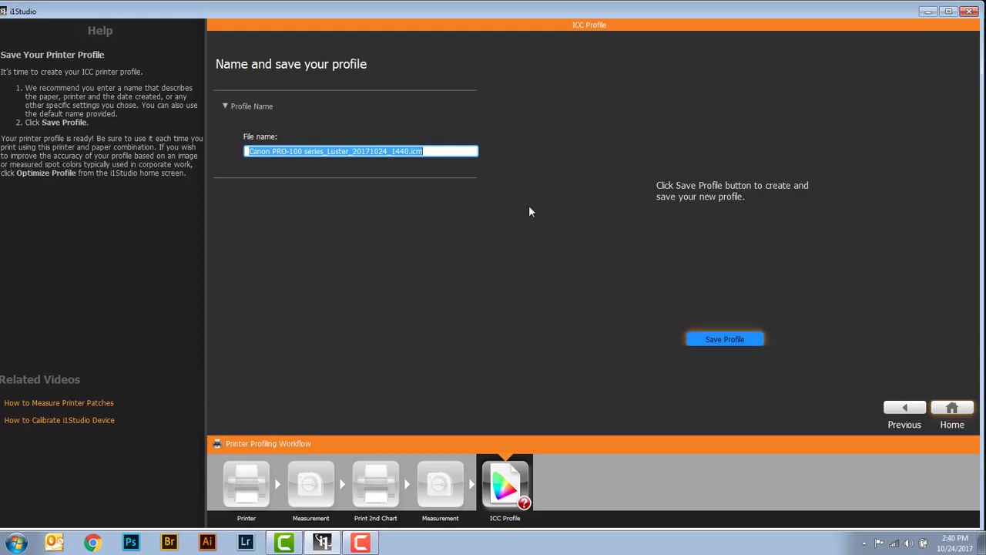
Save the printer profile under the default name Canon PRO-100 series_Luster_20171024_1440.icm and dismiss the notice.
click(447, 153)
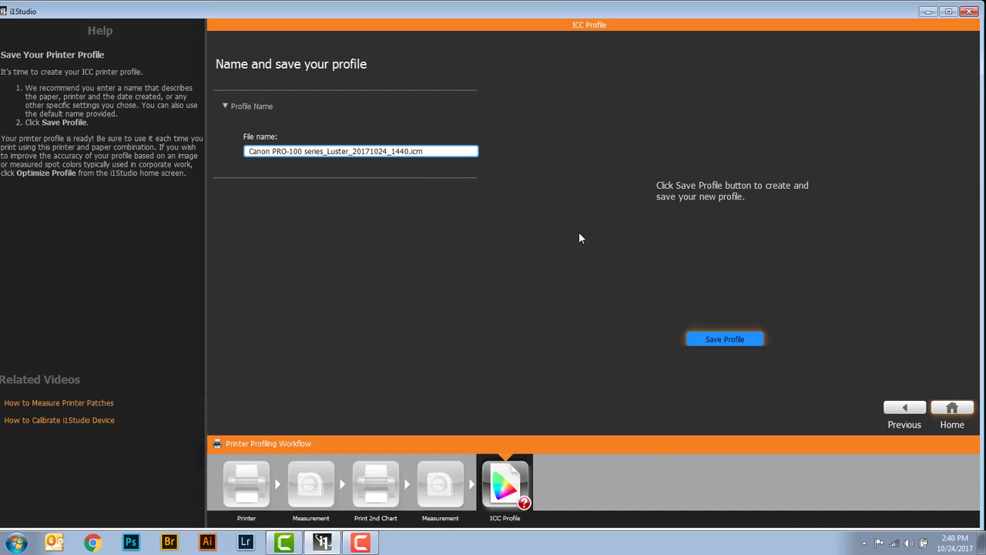
click(716, 340)
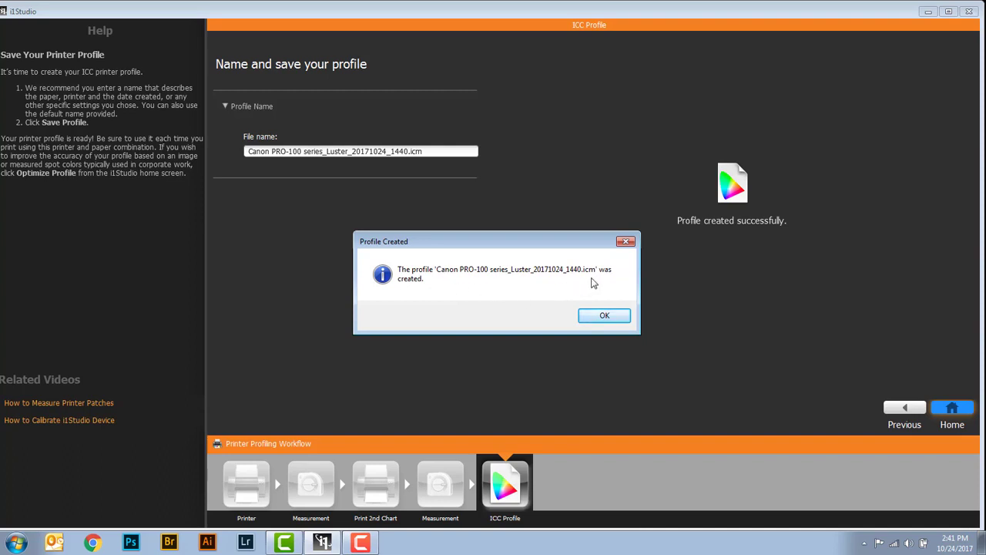
click(602, 317)
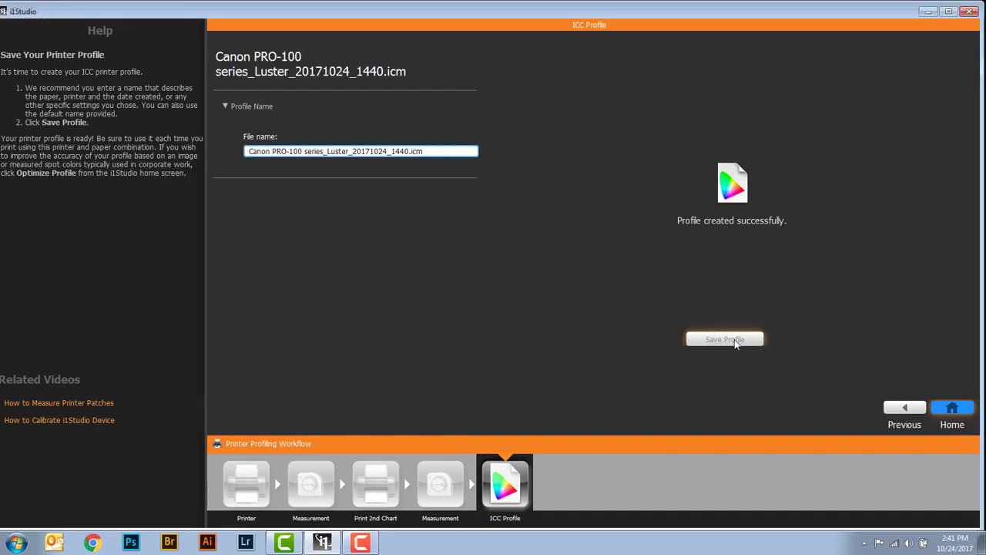
Revisit the second chart's measurement and the ICC profile stage, and return to the workflow home screen.
click(953, 409)
click(429, 491)
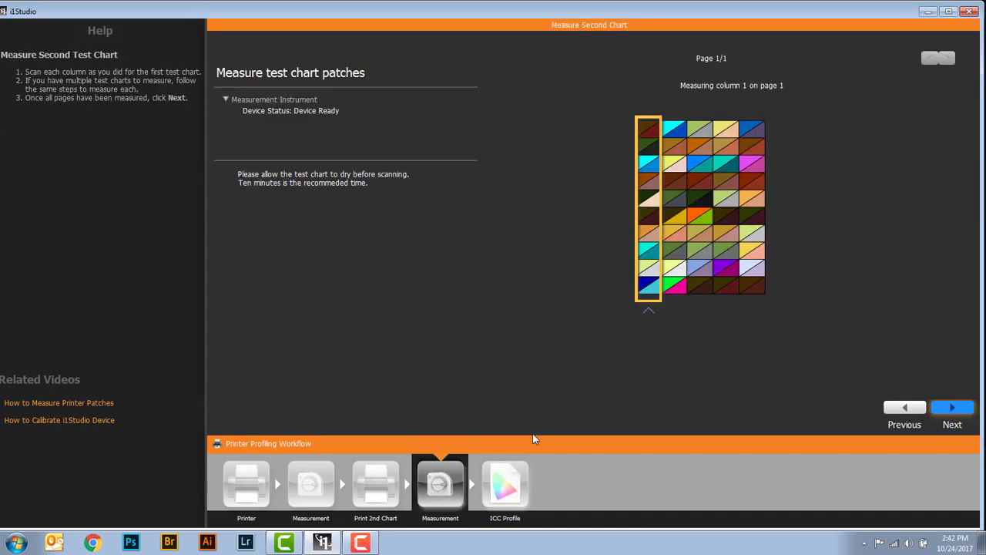
click(502, 476)
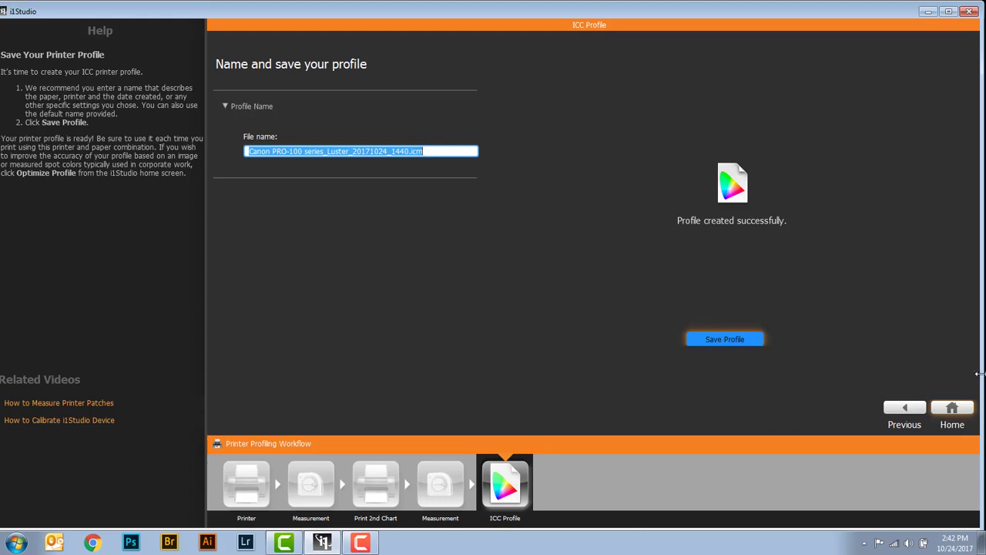
click(953, 410)
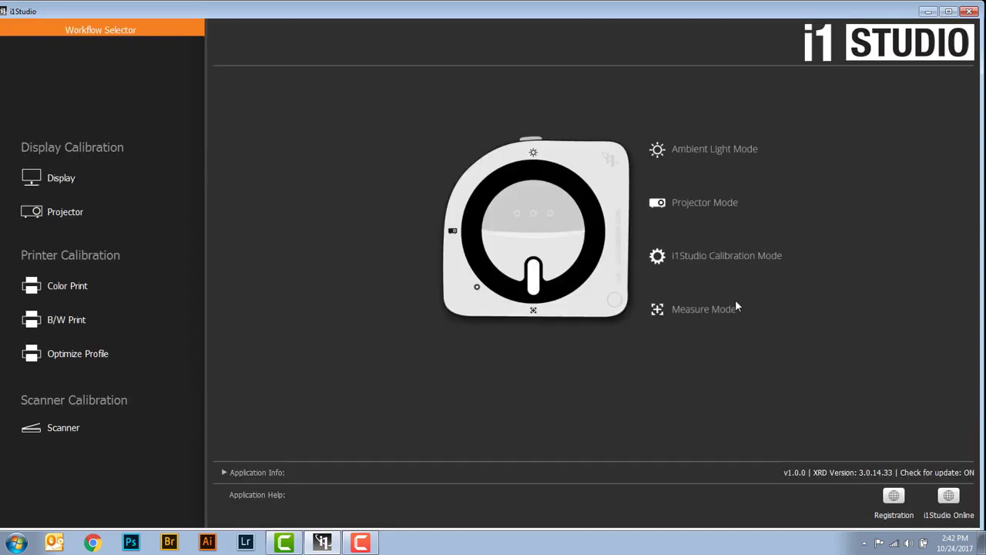